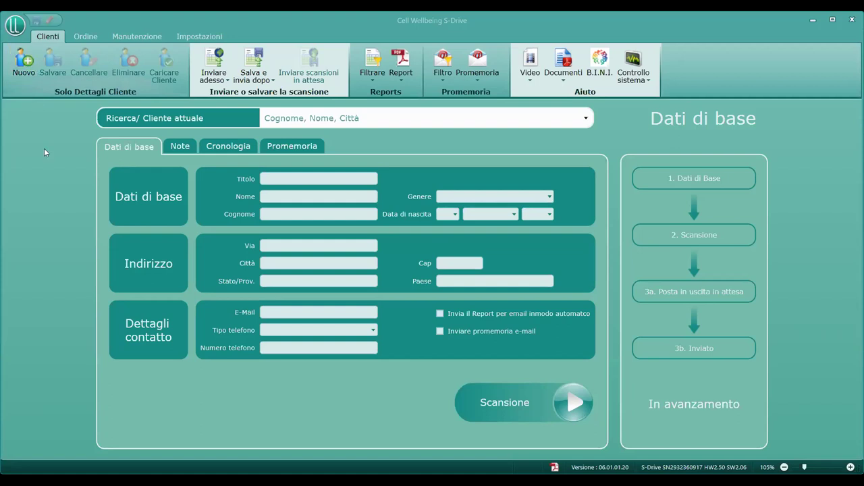
{"action": "left_click", "coordinate": [25, 70]}
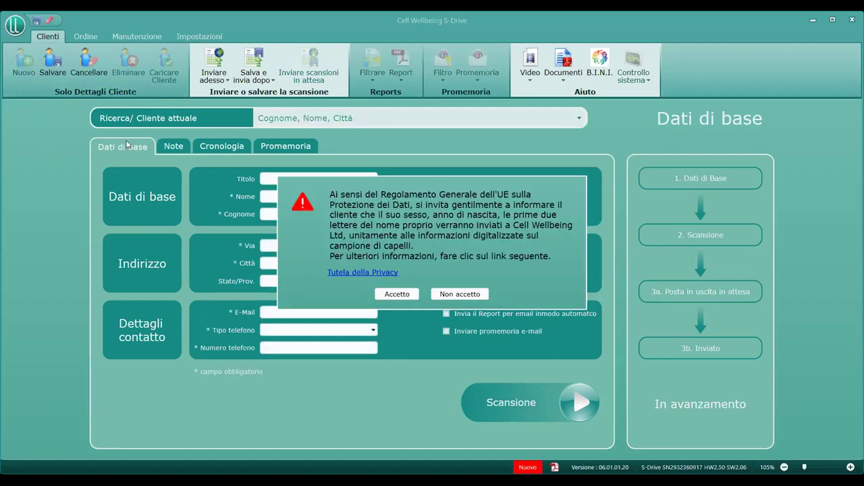
{"action": "left_click", "coordinate": [389, 296]}
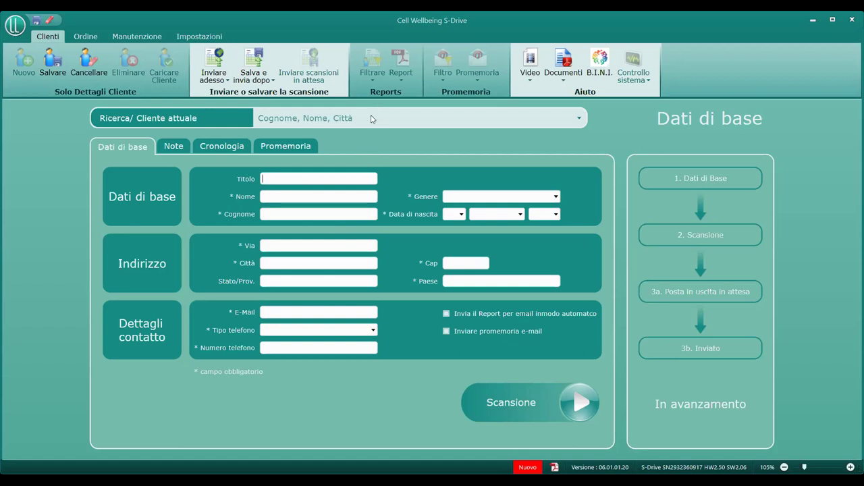
{"action": "left_click", "coordinate": [87, 67]}
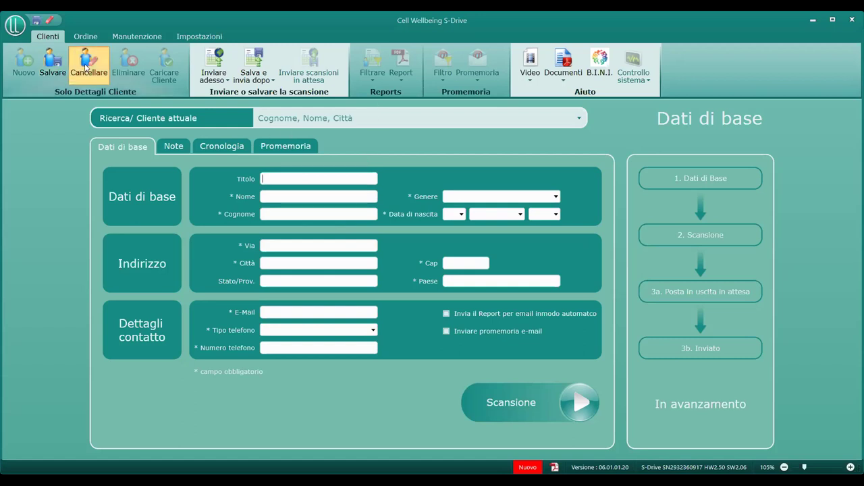
- Find the existing client by surname, load their record and accept the privacy notice
{"action": "left_click", "coordinate": [319, 118]}
{"action": "type", "text": "terzi"}
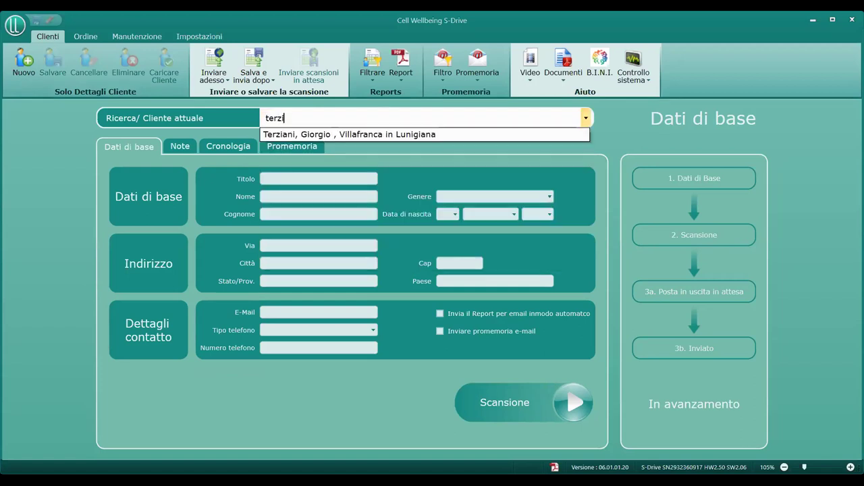
{"action": "left_click", "coordinate": [315, 134]}
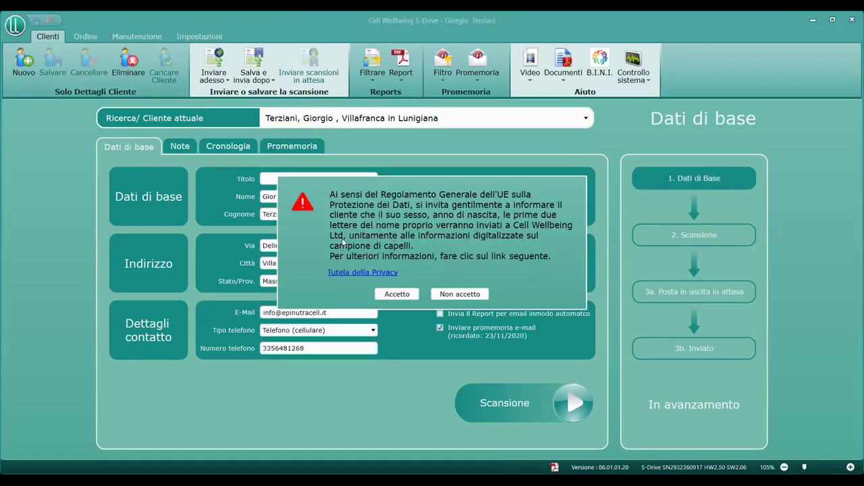
{"action": "left_click", "coordinate": [397, 295]}
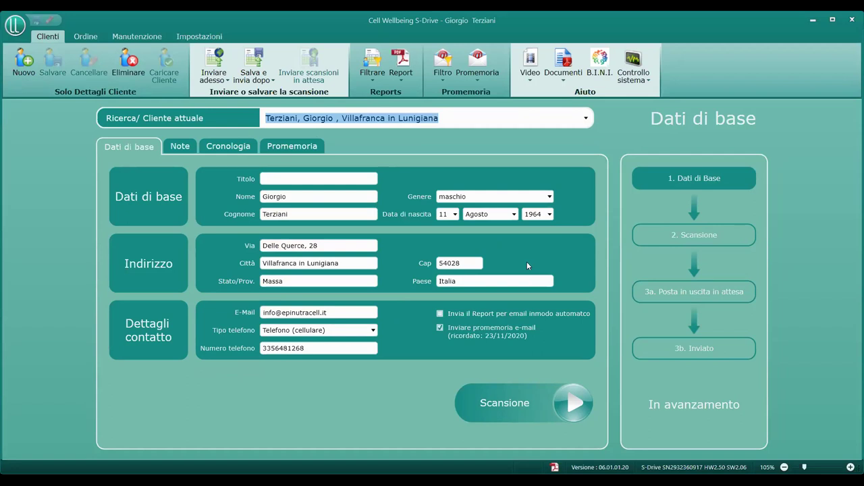
- Review the client's request history and the reminder list, and return to the basic data
{"action": "mouse_move", "coordinate": [441, 315]}
{"action": "left_click", "coordinate": [231, 147]}
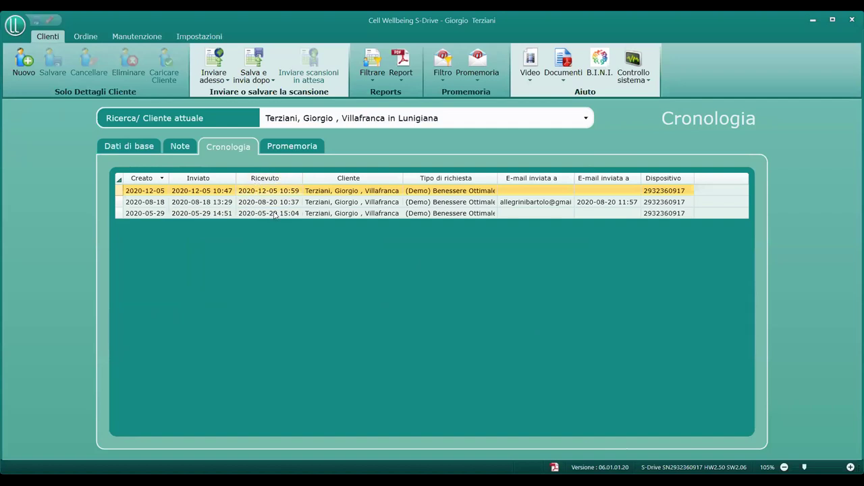
{"action": "left_click", "coordinate": [289, 145]}
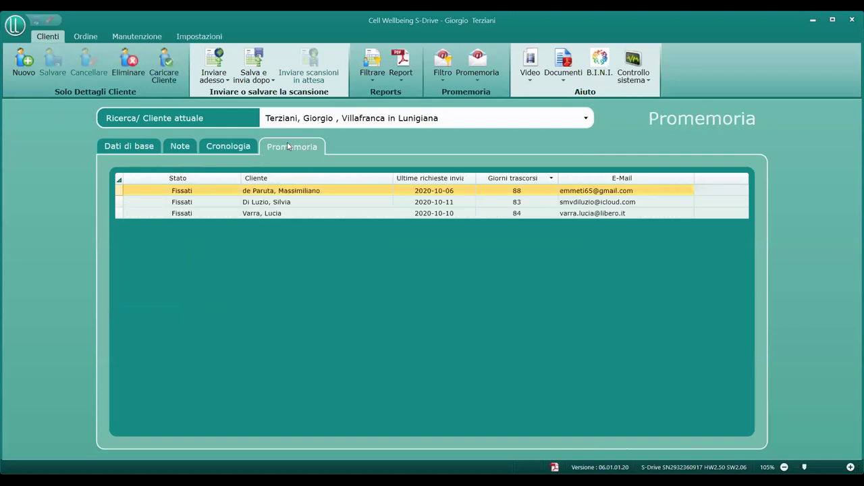
{"action": "left_click", "coordinate": [138, 147]}
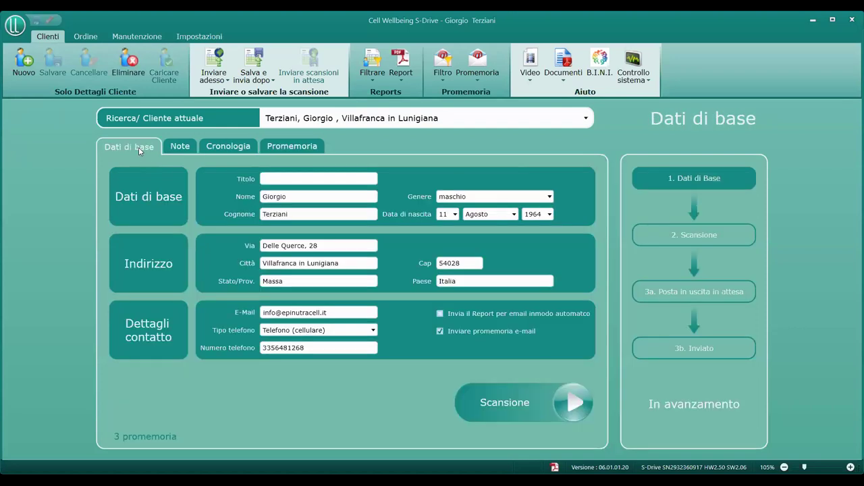
{"action": "left_click", "coordinate": [325, 196]}
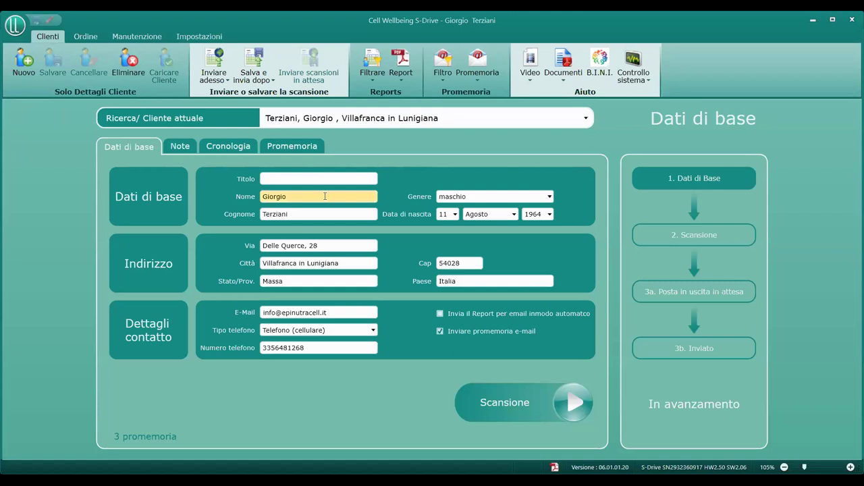
{"action": "left_click", "coordinate": [269, 120]}
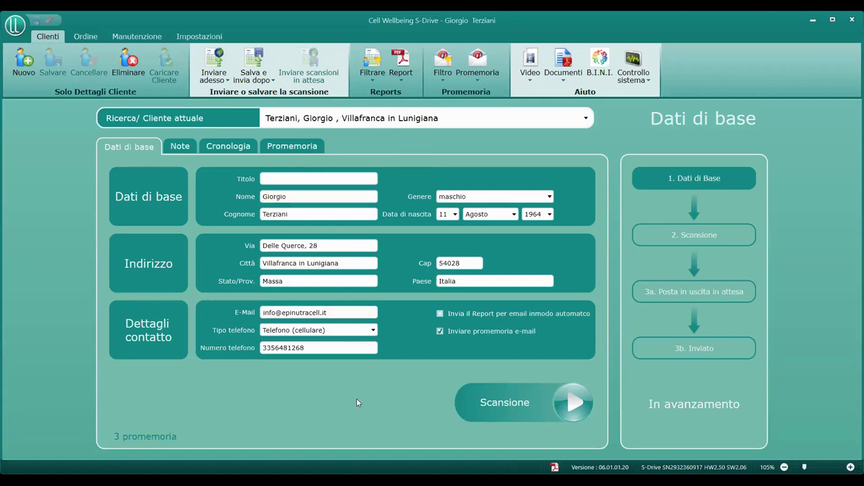
- Scan the client's sample and store a (Demo) Benessere Ottimale request in Italian for later sending, confirming the operator declarations
{"action": "left_click", "coordinate": [580, 408]}
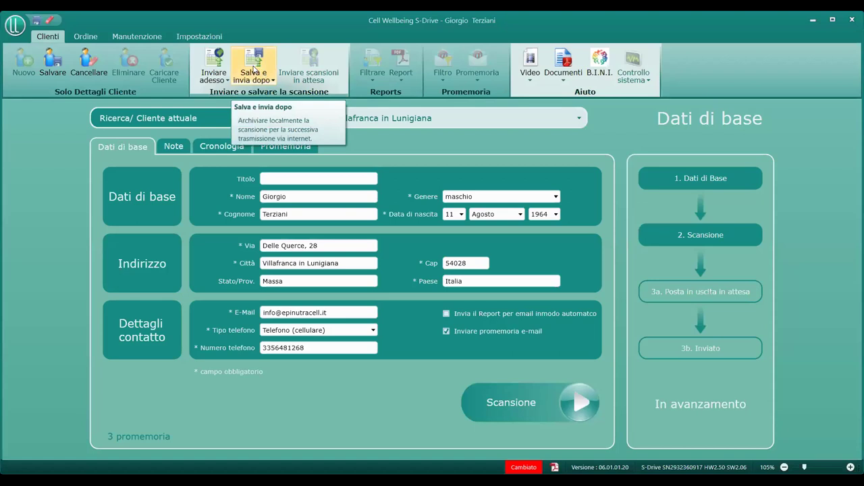
{"action": "left_click", "coordinate": [254, 69]}
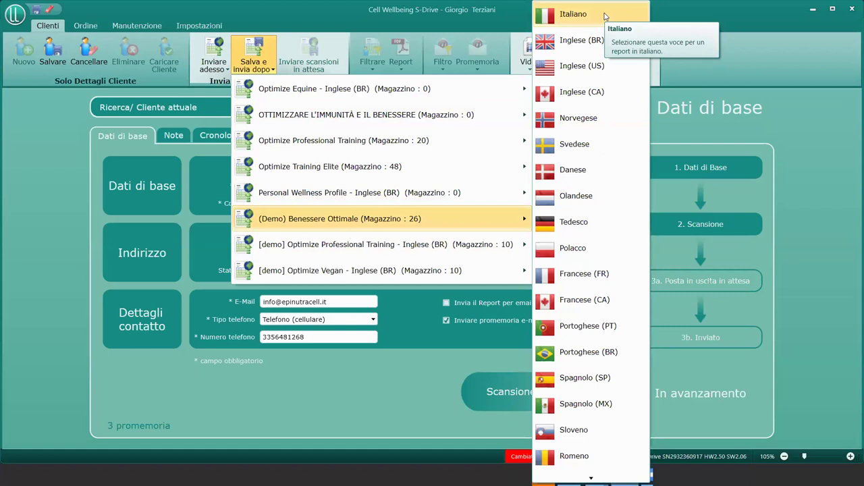
{"action": "left_click", "coordinate": [416, 258]}
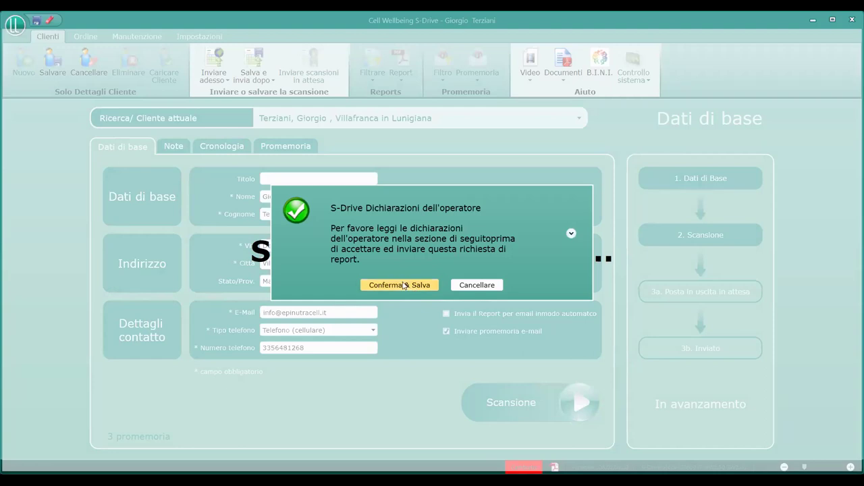
{"action": "left_click", "coordinate": [404, 285]}
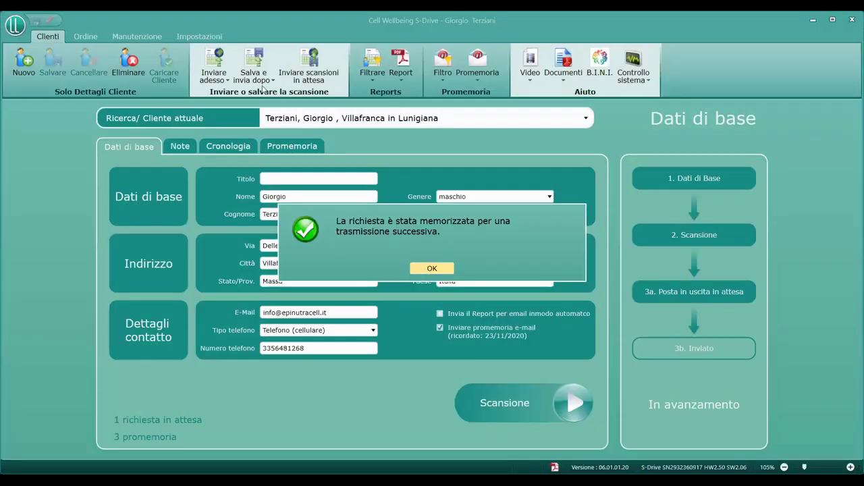
{"action": "key", "text": "Return"}
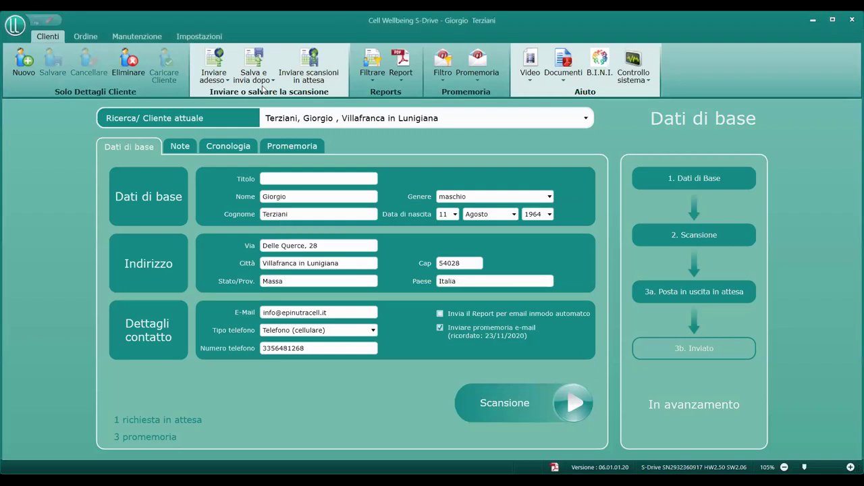
- Transmit all pending scans over the internet and close the transfer notice
{"action": "left_click", "coordinate": [317, 73]}
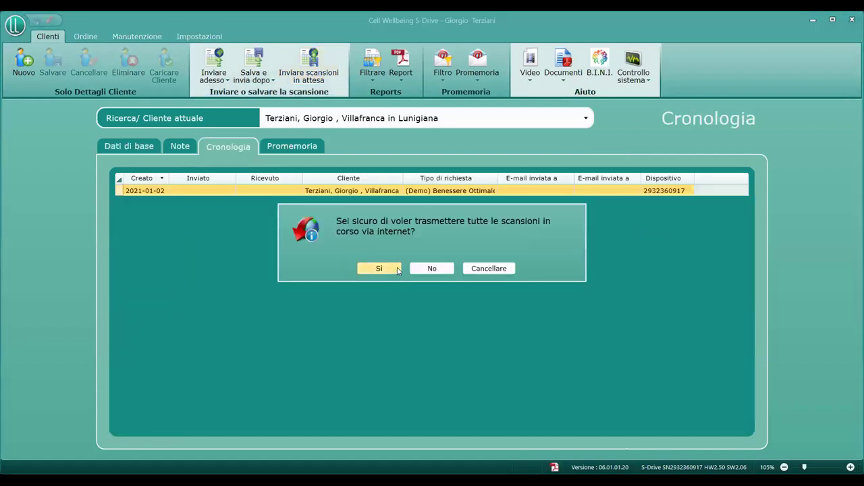
{"action": "left_click", "coordinate": [379, 268]}
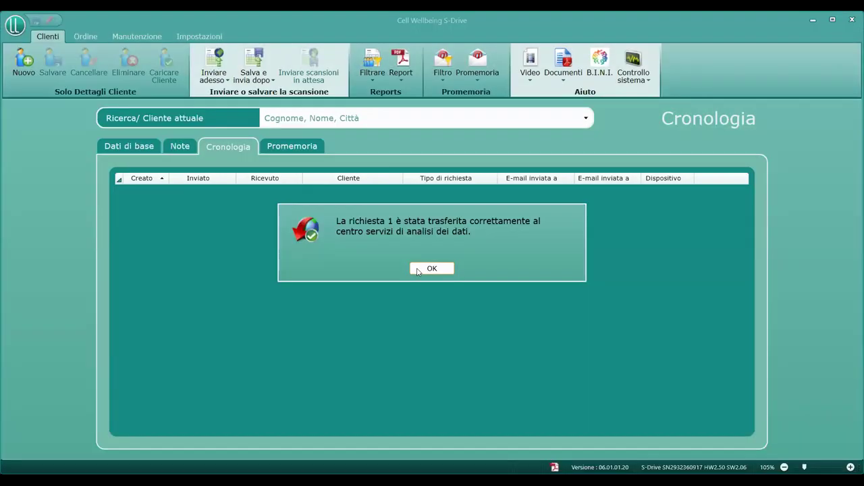
{"action": "left_click", "coordinate": [417, 270]}
- Search for the same client by surname and reload their record
{"action": "left_click", "coordinate": [387, 121]}
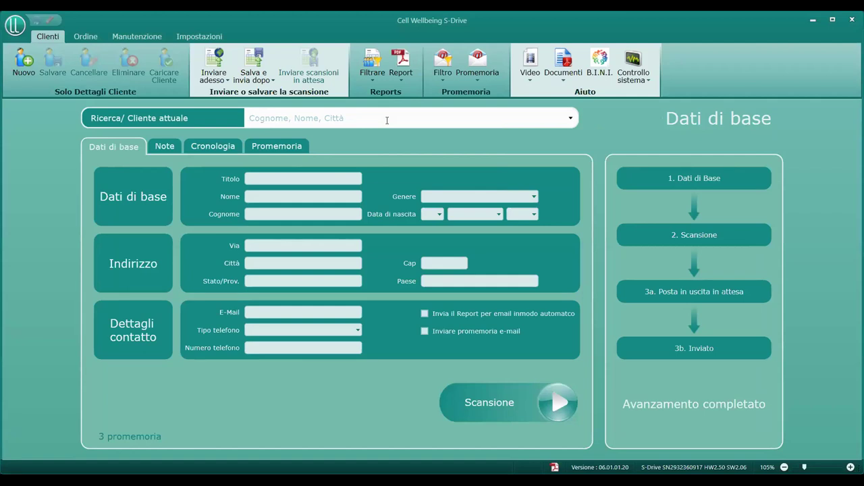
{"action": "left_click", "coordinate": [387, 120]}
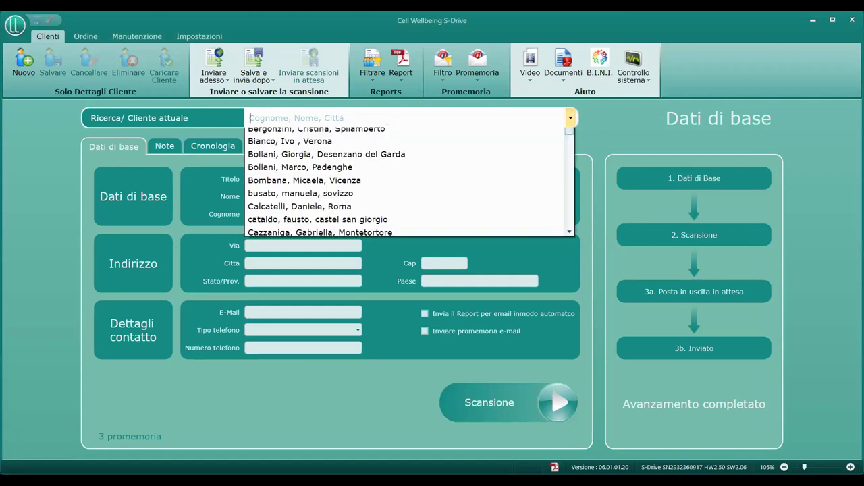
{"action": "type", "text": "Terz"}
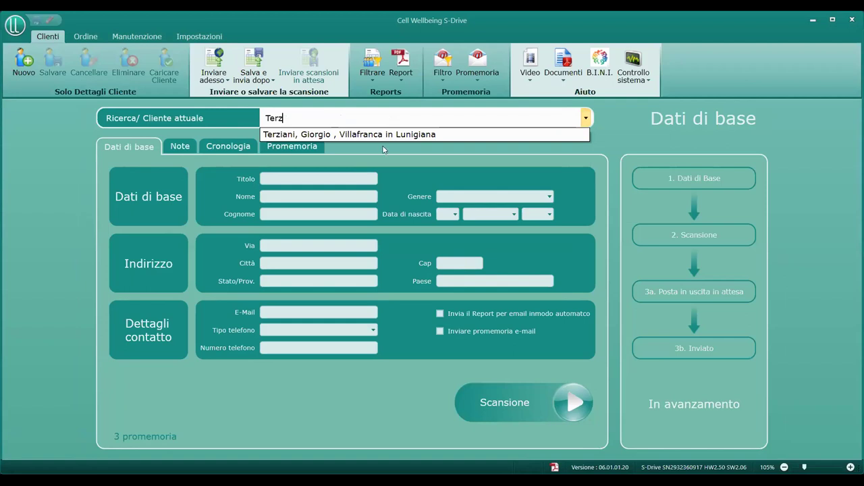
{"action": "type", "text": "i"}
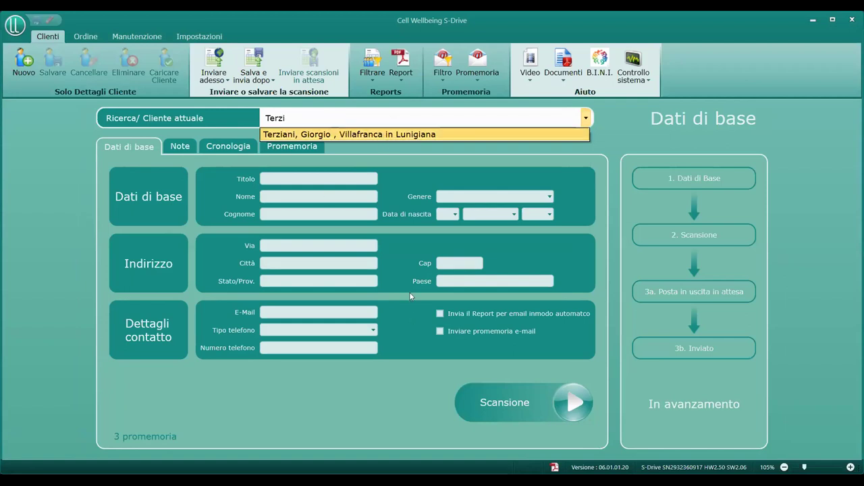
{"action": "key", "text": "Return"}
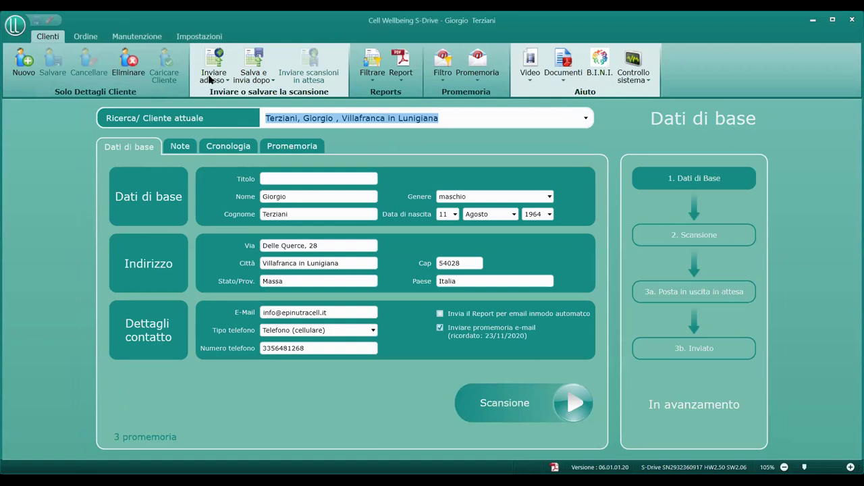
- Try to send another report request immediately for the loaded client
{"action": "left_click", "coordinate": [209, 79]}
{"action": "left_click", "coordinate": [297, 177]}
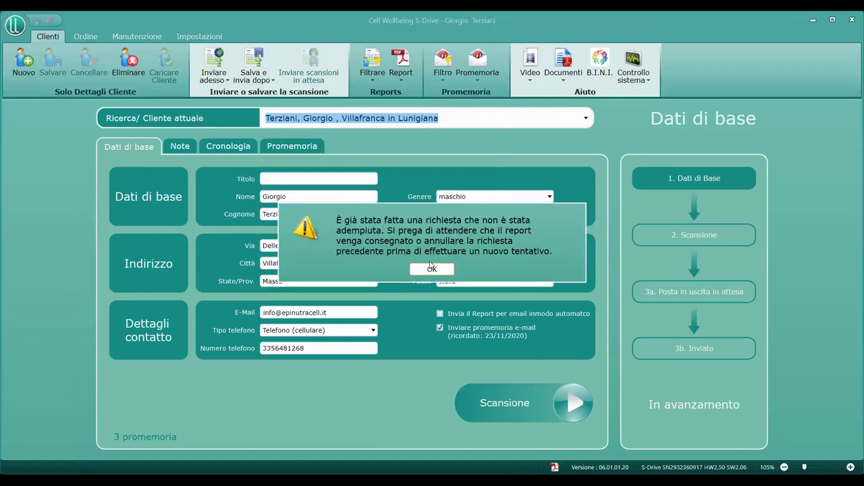
{"action": "key", "text": "Return"}
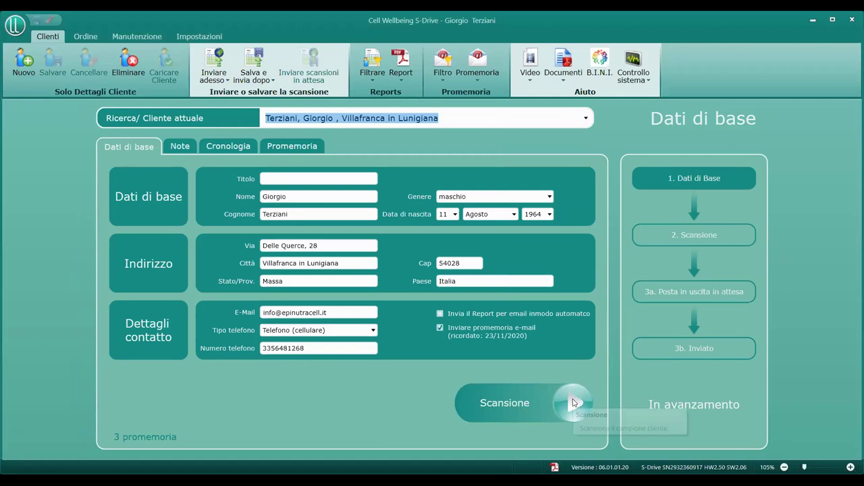
{"action": "left_click", "coordinate": [203, 78]}
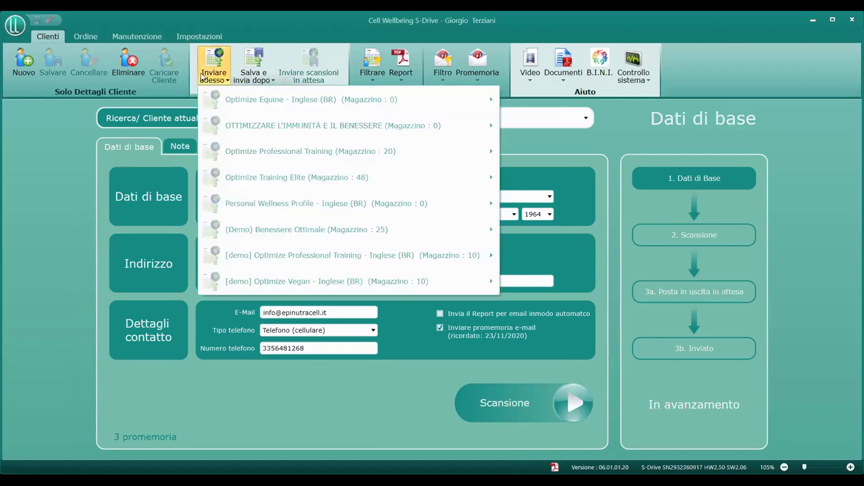
{"action": "left_click", "coordinate": [354, 277]}
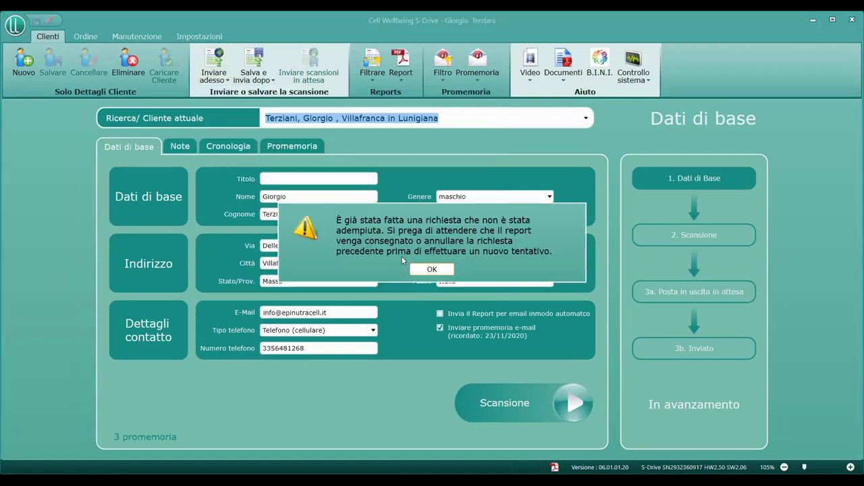
{"action": "left_click", "coordinate": [420, 270]}
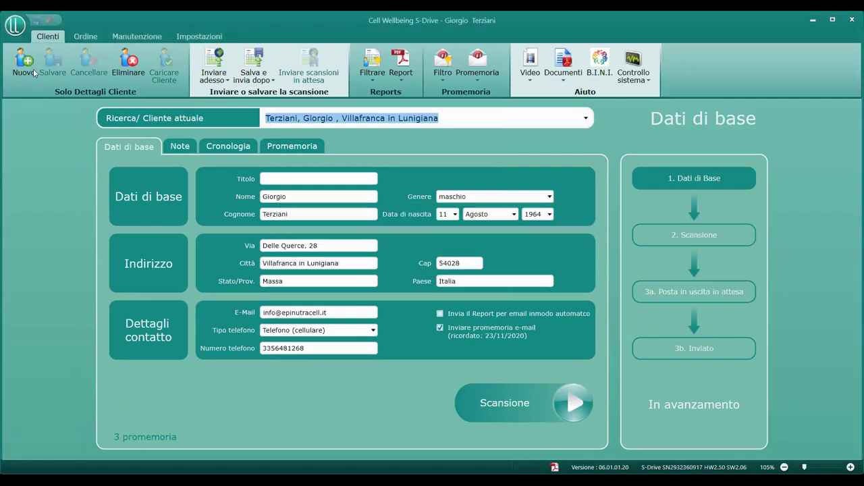
- Check the client's request history for sent and received dates, selecting the request created on 2020-12-05
{"action": "left_click", "coordinate": [222, 148]}
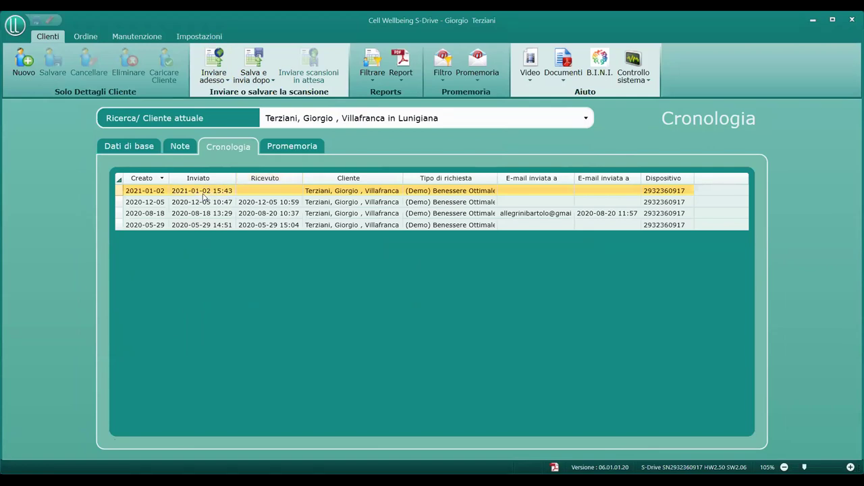
{"action": "left_click", "coordinate": [262, 205]}
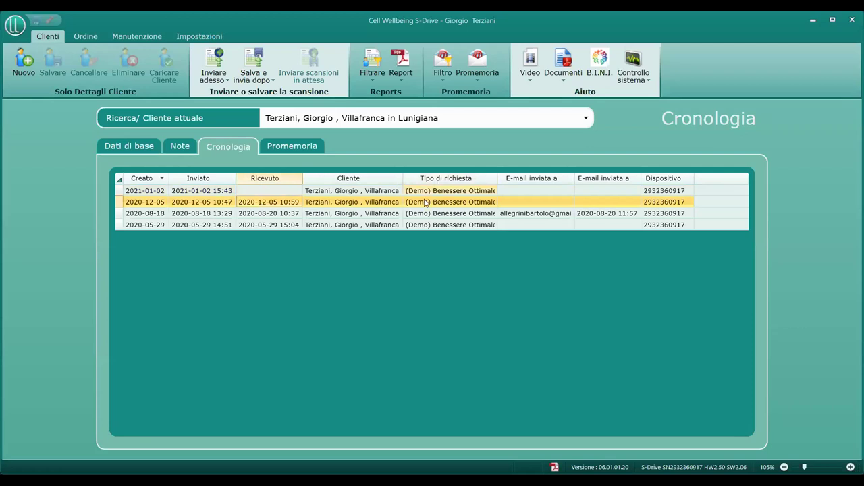
- Send the reminder e-mail to all clients in the reminder list and confirm the sending
{"action": "left_click", "coordinate": [482, 72]}
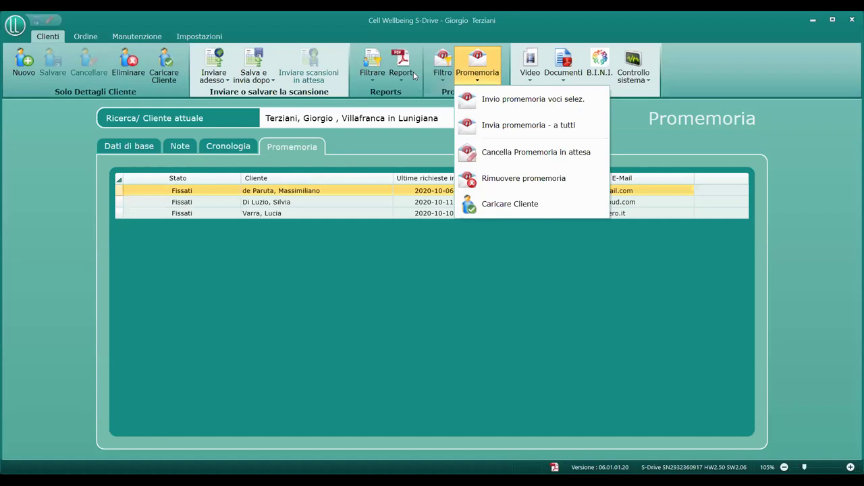
{"action": "left_click", "coordinate": [544, 25]}
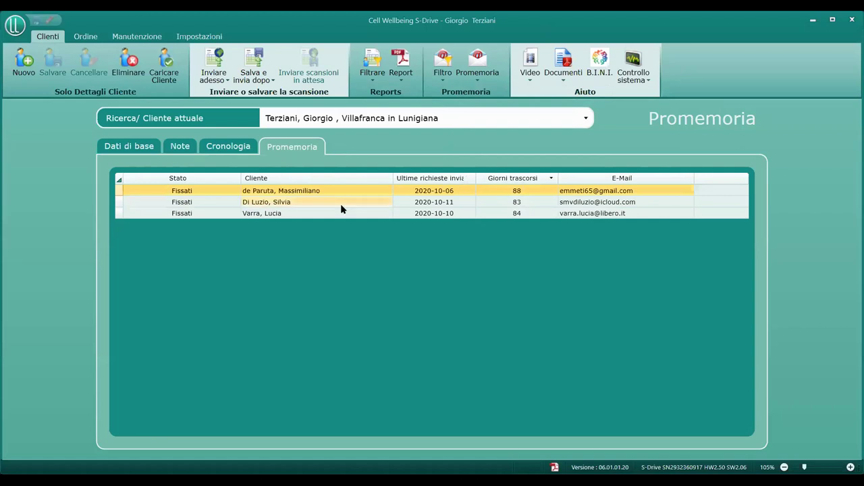
{"action": "left_click", "coordinate": [469, 65]}
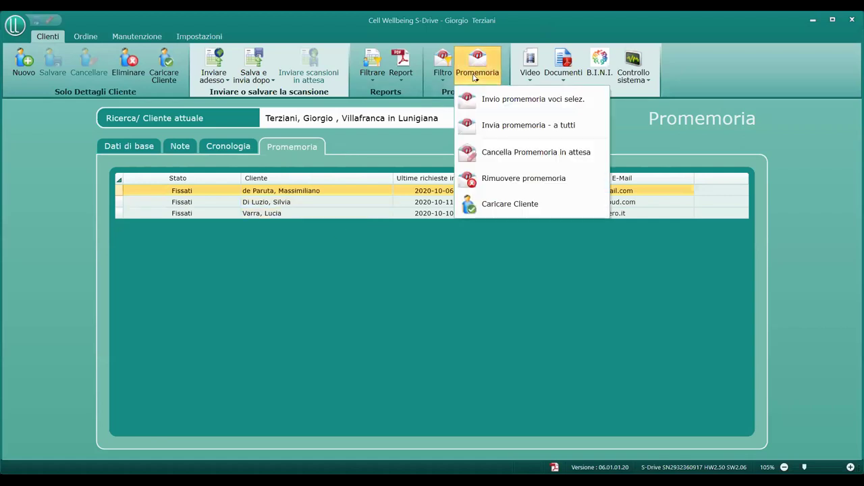
{"action": "left_click", "coordinate": [513, 133]}
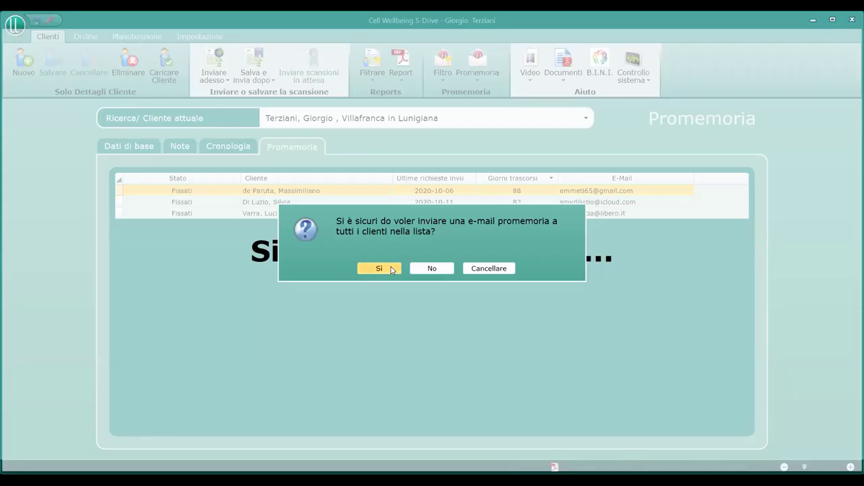
{"action": "left_click", "coordinate": [392, 270]}
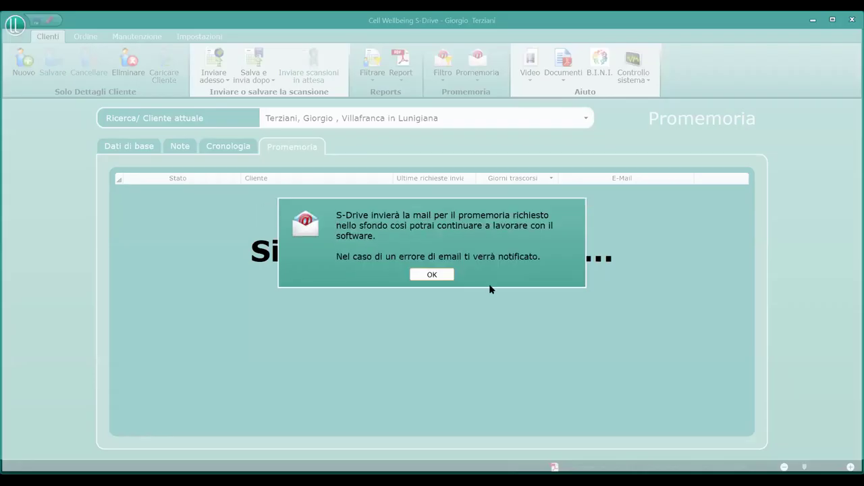
- Dismiss the notice about background reminder e-mails and open the report for the request created on 2020-12-05 from the client history
{"action": "left_click", "coordinate": [447, 276]}
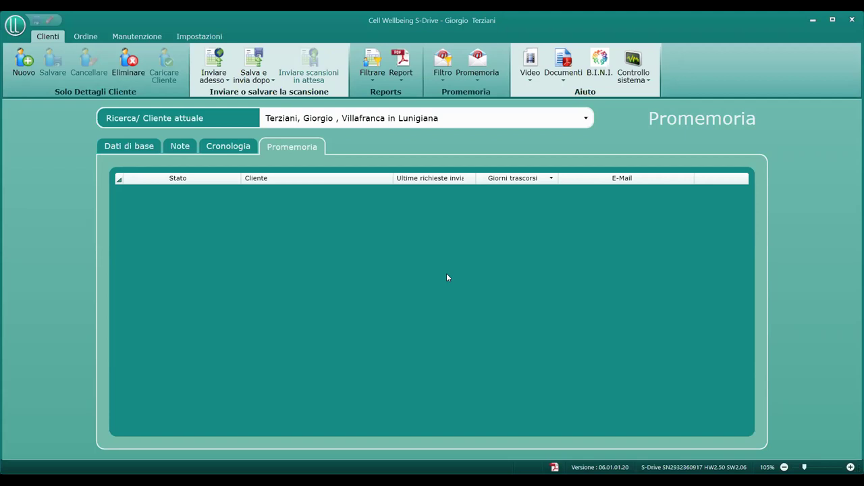
{"action": "left_click", "coordinate": [401, 76]}
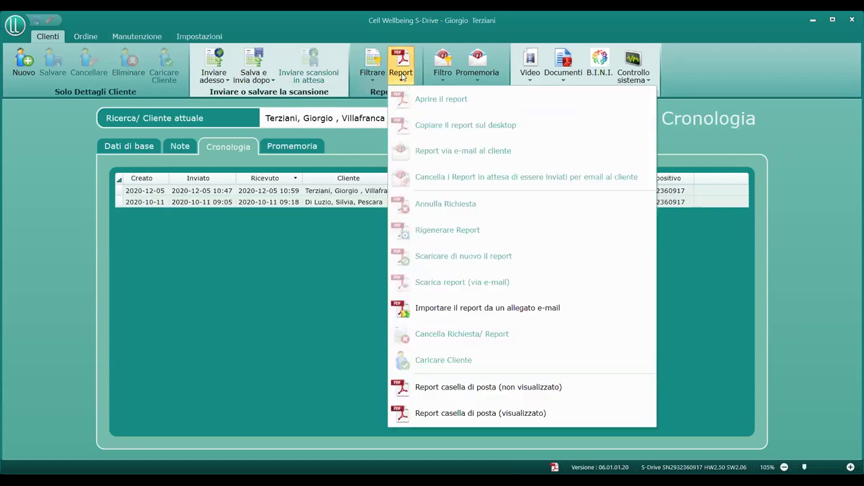
{"action": "left_click", "coordinate": [346, 192]}
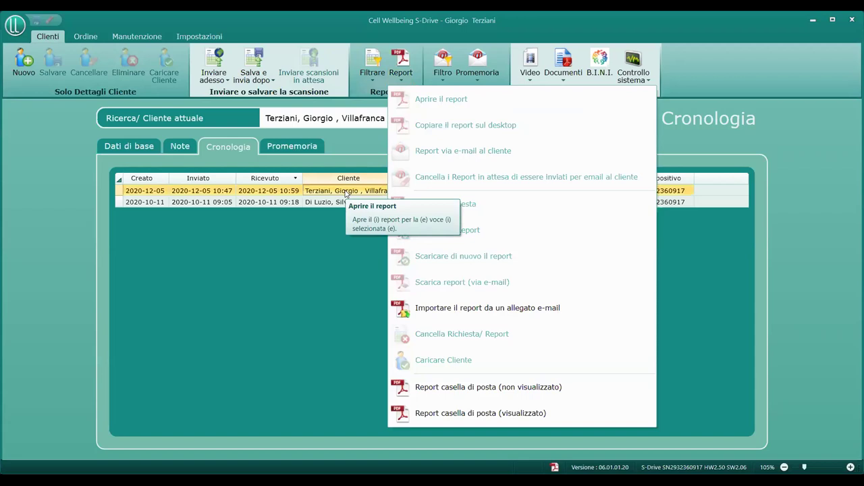
{"action": "left_click", "coordinate": [346, 193]}
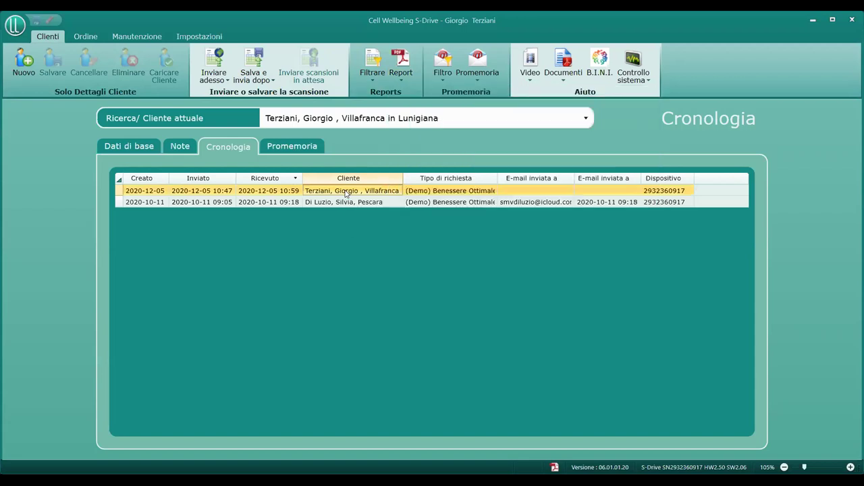
{"action": "key", "text": "Delete"}
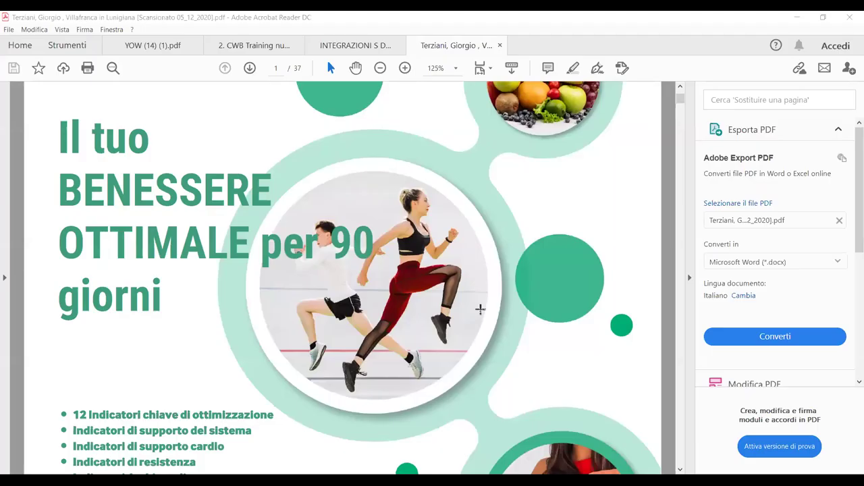
- Look through the PDF report from its cover page, examining the intestinal support table, the frequency and vitamin charts, and the minerals section
{"action": "scroll", "coordinate": [481, 310], "scroll_direction": "down", "scroll_amount": 5}
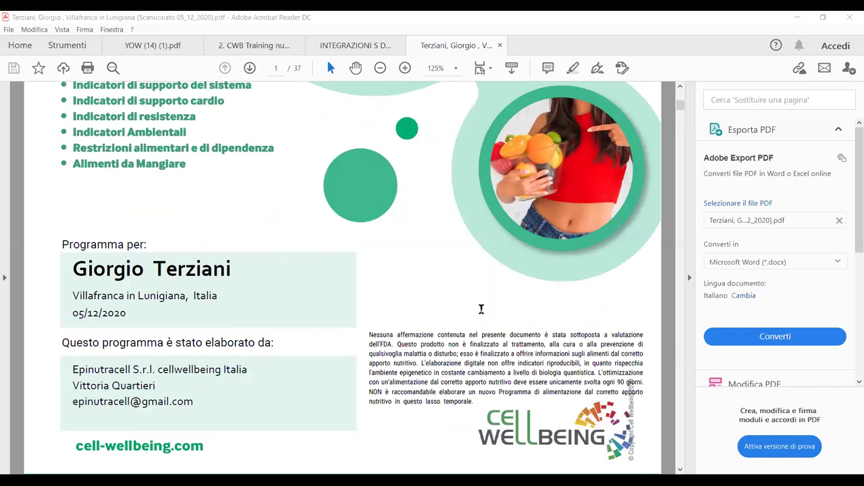
{"action": "scroll", "coordinate": [481, 309], "scroll_direction": "down", "scroll_amount": 6}
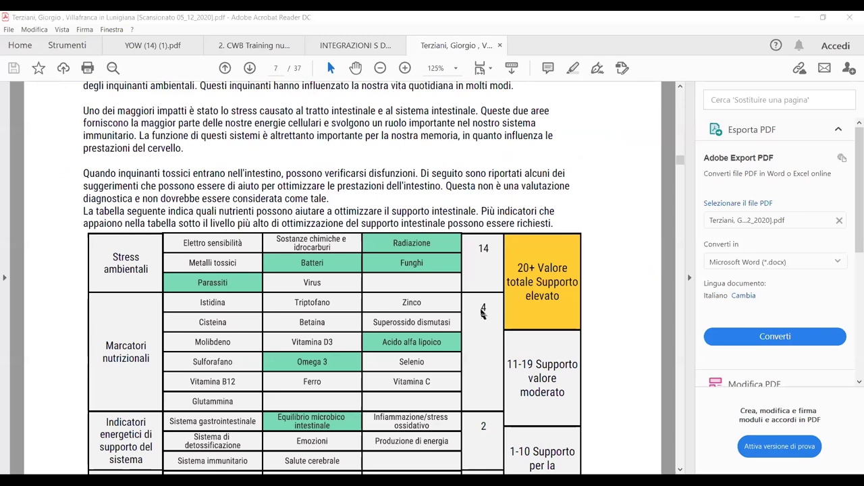
{"action": "scroll", "coordinate": [483, 312], "scroll_direction": "down", "scroll_amount": 20}
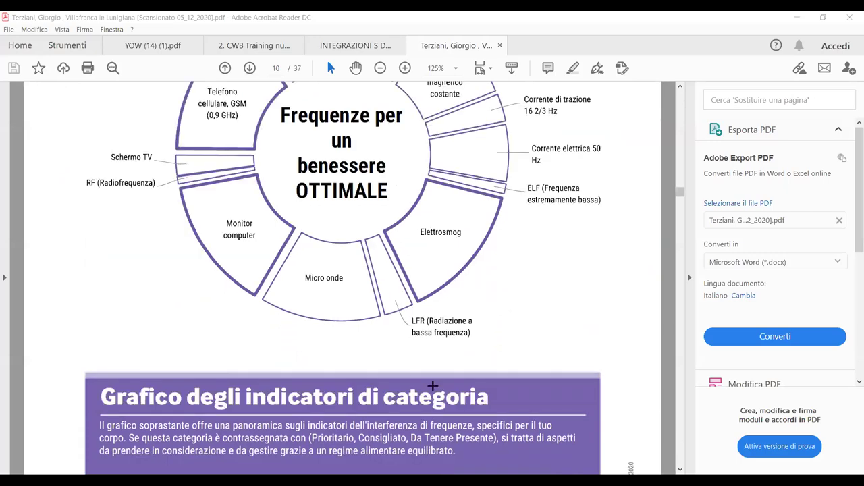
{"action": "scroll", "coordinate": [433, 385], "scroll_direction": "down", "scroll_amount": 5}
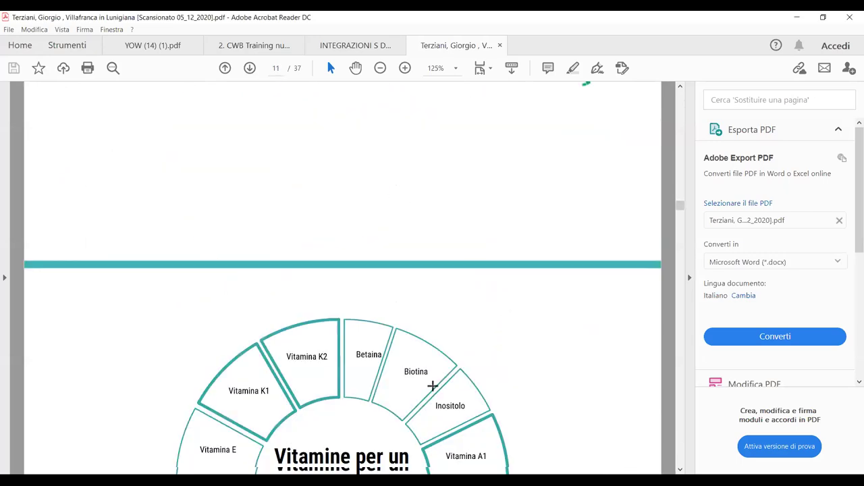
{"action": "scroll", "coordinate": [434, 390], "scroll_direction": "down", "scroll_amount": 3}
{"action": "scroll", "coordinate": [433, 387], "scroll_direction": "down", "scroll_amount": 3}
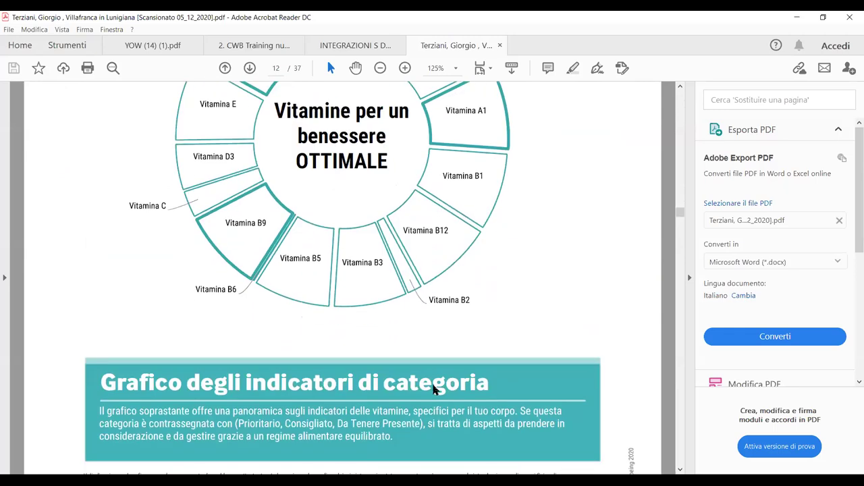
{"action": "scroll", "coordinate": [435, 389], "scroll_direction": "down", "scroll_amount": 6}
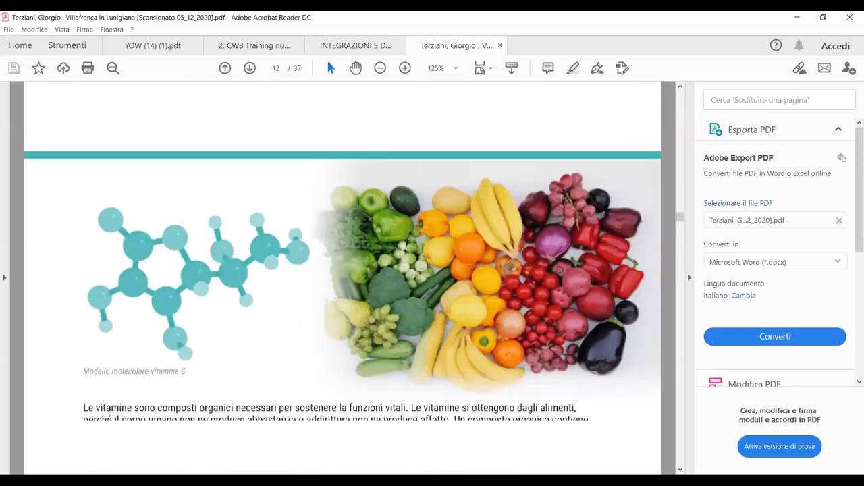
{"action": "left_click", "coordinate": [679, 451]}
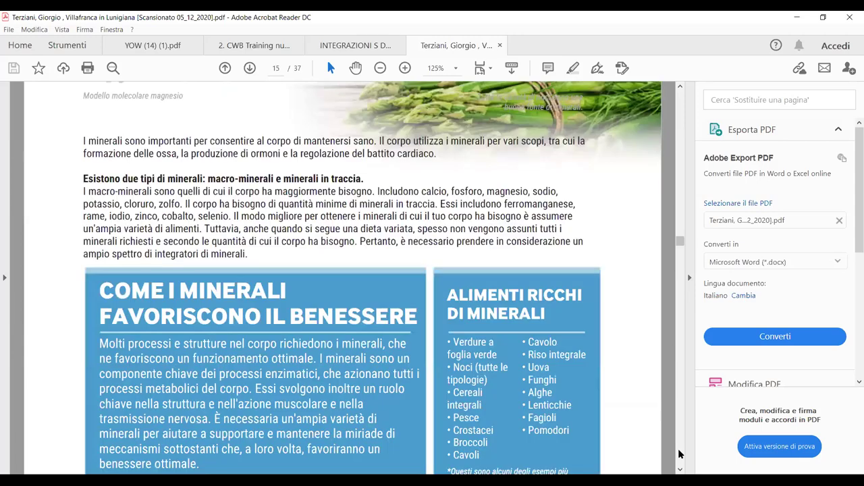